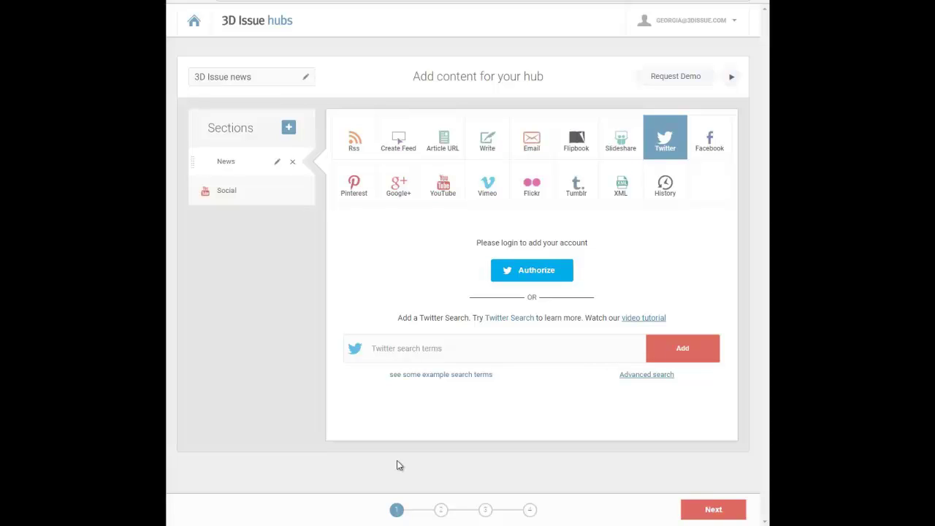
Authorise 3DIssue Hubs to use the Twitter account with the username and password already filled in.
{"action": "left_click", "coordinate": [526, 272]}
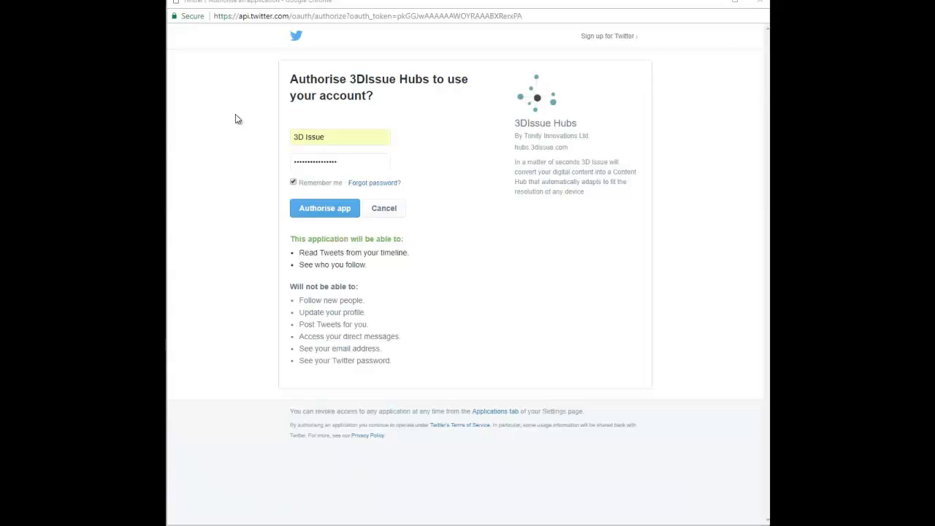
{"action": "left_click", "coordinate": [347, 137]}
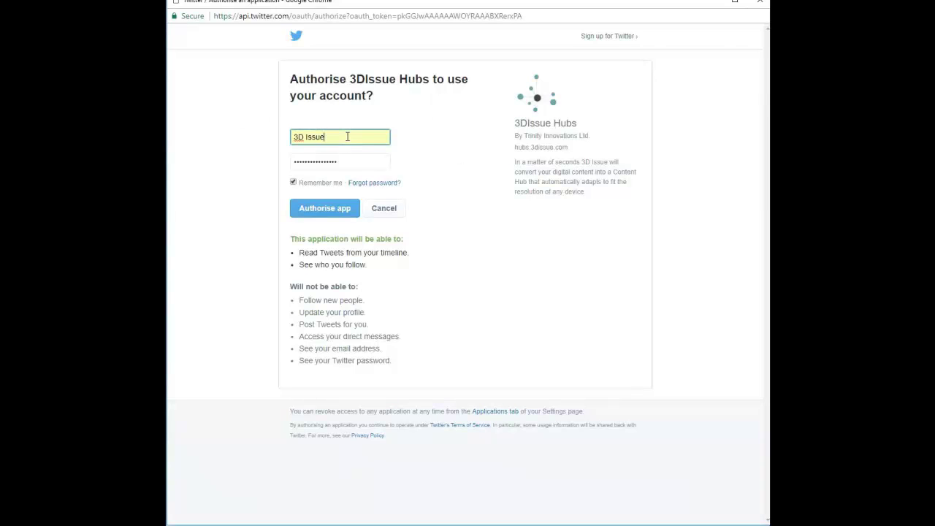
{"action": "left_click", "coordinate": [350, 159]}
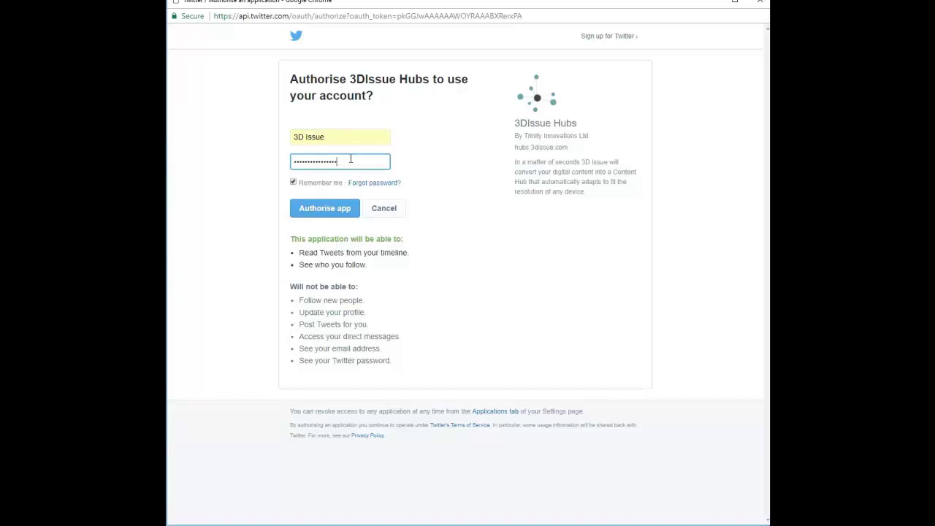
{"action": "left_click", "coordinate": [312, 214]}
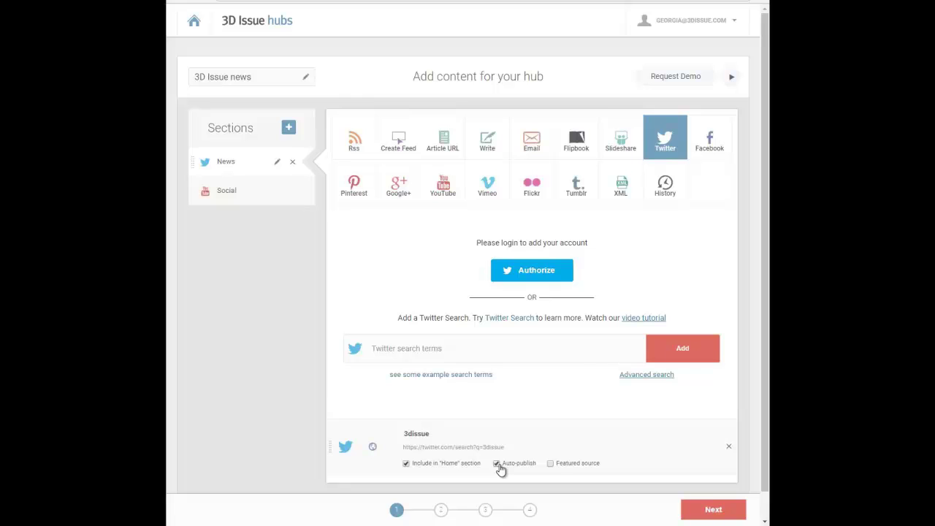
Add a Twitter search for #3DIssue to the News section and turn off auto-publish for that source.
{"action": "left_click", "coordinate": [405, 345]}
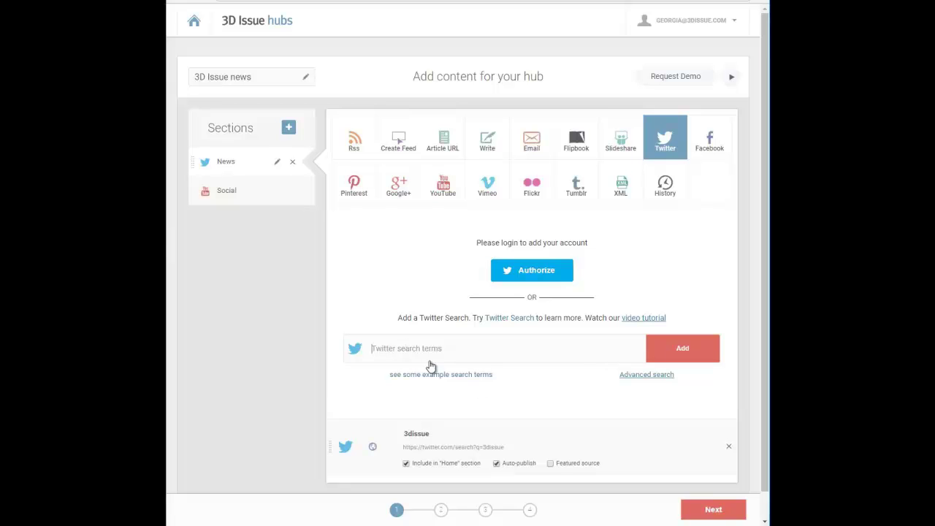
{"action": "type", "text": "#3DIssue"}
{"action": "key", "text": "Return"}
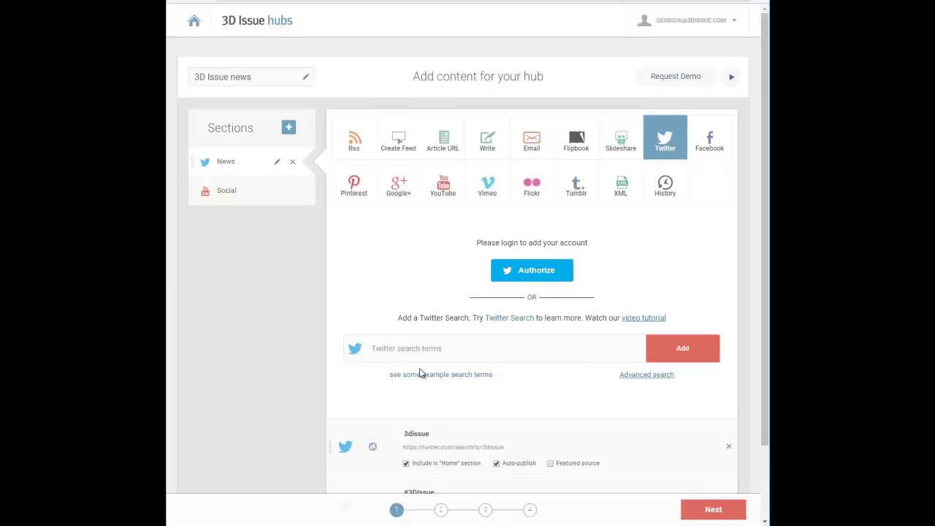
{"action": "scroll", "coordinate": [419, 369], "scroll_direction": "down", "scroll_amount": 2}
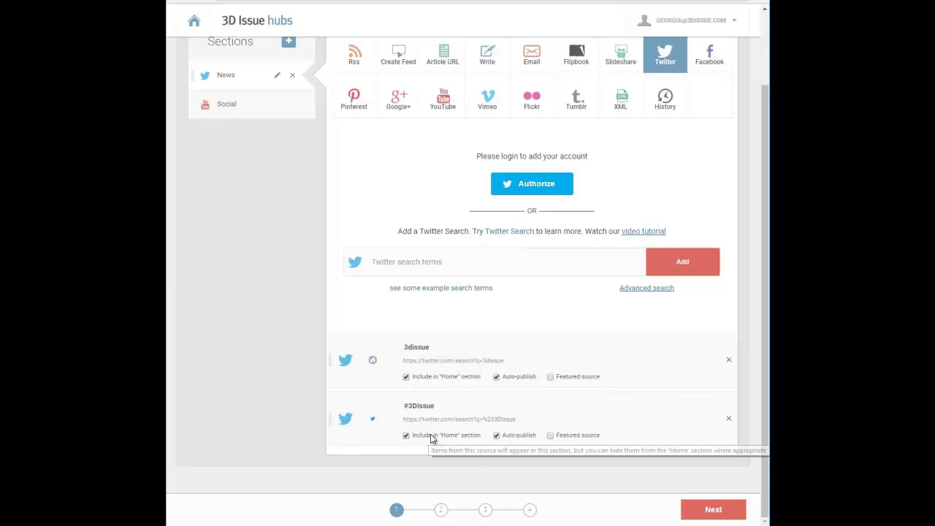
{"action": "left_click", "coordinate": [496, 437]}
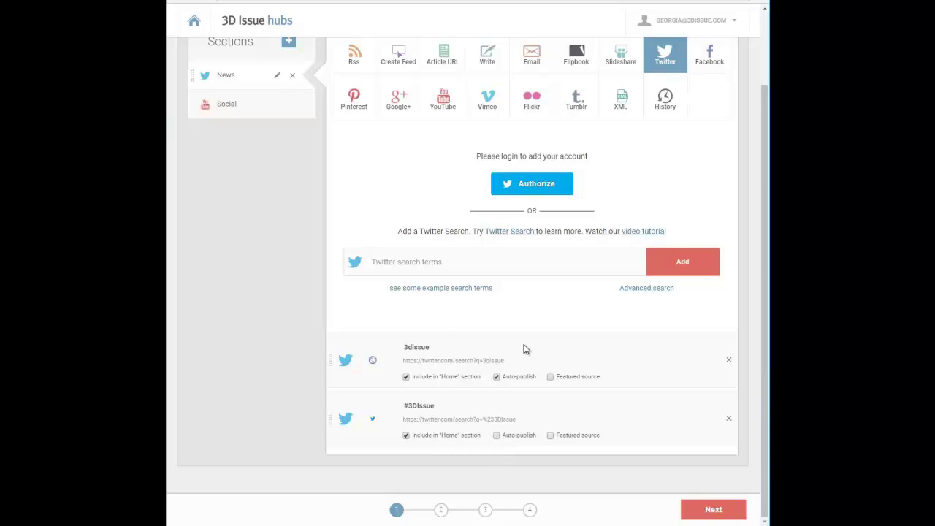
Show the example Twitter search terms and review how each one filters the tweets.
{"action": "scroll", "coordinate": [518, 359], "scroll_direction": "up", "scroll_amount": 2}
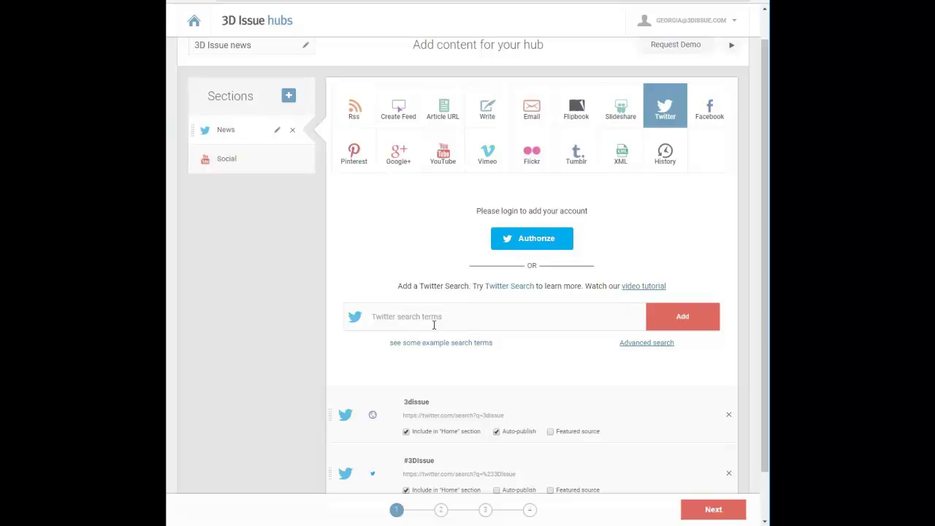
{"action": "left_click", "coordinate": [450, 346]}
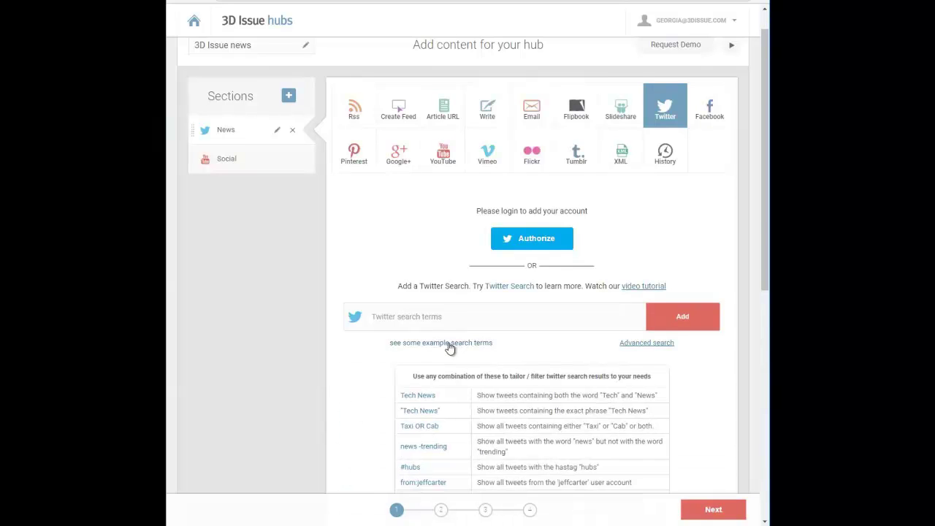
{"action": "scroll", "coordinate": [450, 348], "scroll_direction": "down", "scroll_amount": 5}
{"action": "scroll", "coordinate": [450, 347], "scroll_direction": "up", "scroll_amount": 1}
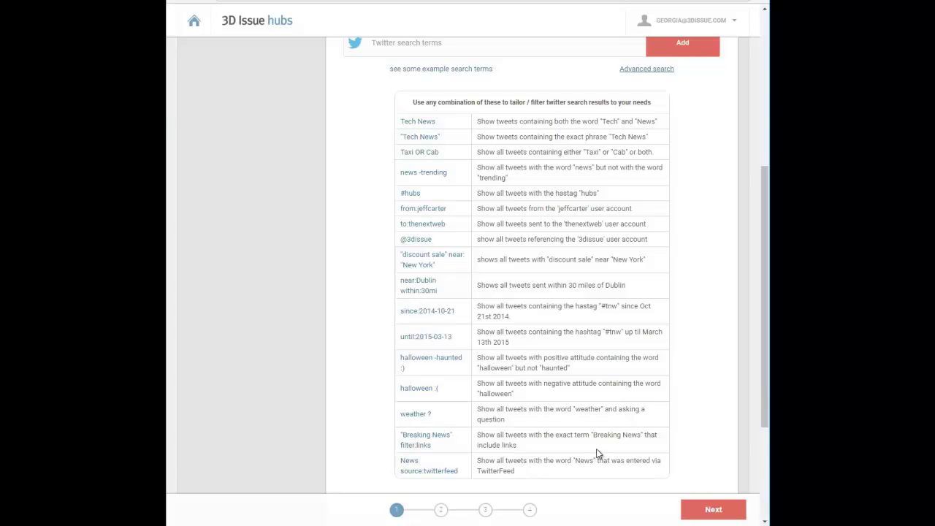
{"action": "scroll", "coordinate": [596, 452], "scroll_direction": "down", "scroll_amount": 1}
{"action": "scroll", "coordinate": [597, 454], "scroll_direction": "up", "scroll_amount": 1}
{"action": "scroll", "coordinate": [532, 264], "scroll_direction": "up", "scroll_amount": 5}
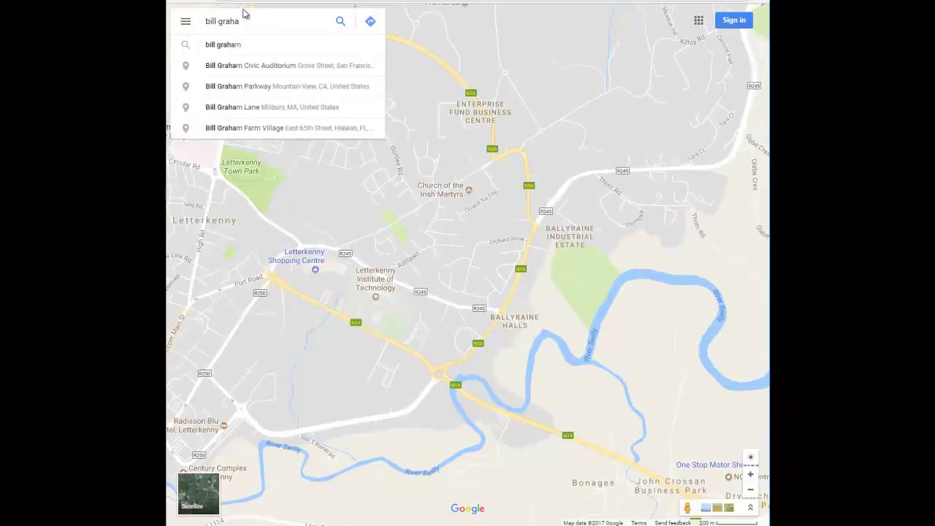
Switch to Google Maps and look up Bill Graham Civic Auditorium to get its coordinates.
{"action": "left_click", "coordinate": [269, 66]}
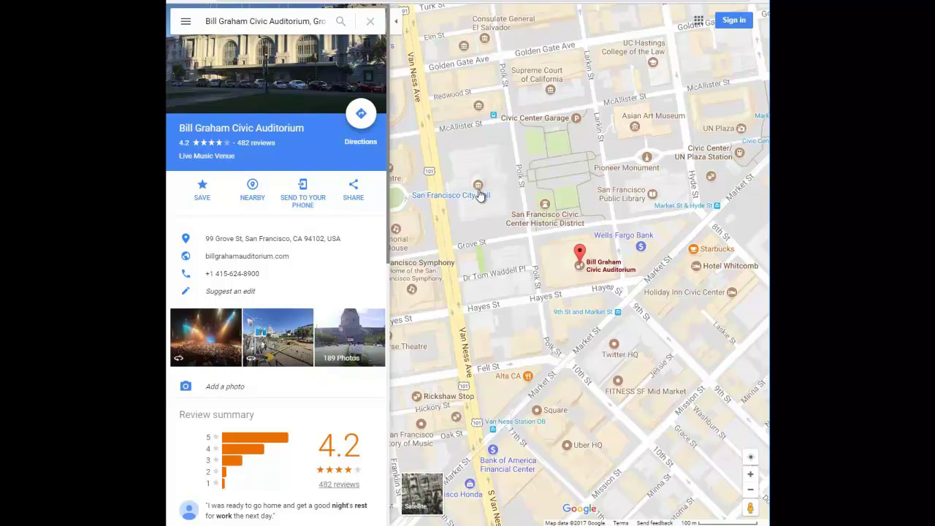
{"action": "mouse_move", "coordinate": [476, 194]}
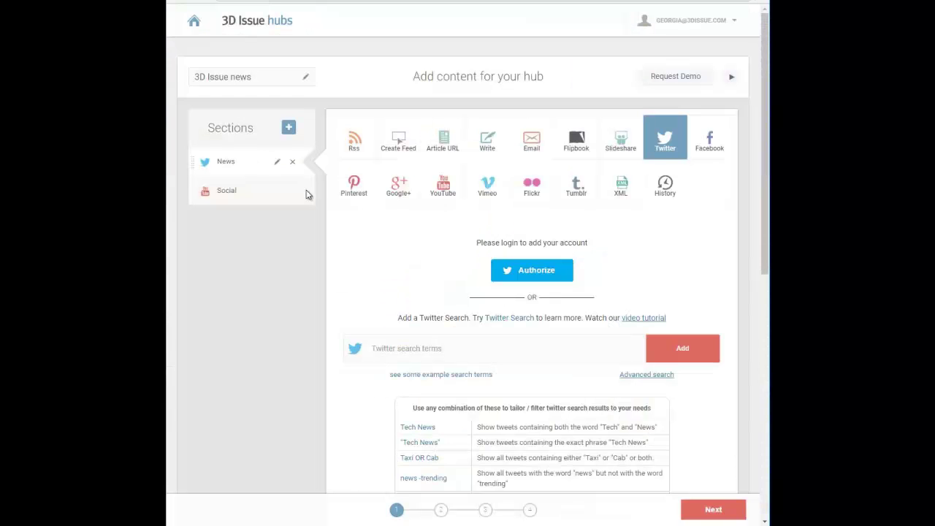
Return to 3D Issue Hubs and enter the Twitter search terms #apple-get-filter.images.
{"action": "scroll", "coordinate": [358, 246], "scroll_direction": "down", "scroll_amount": 1}
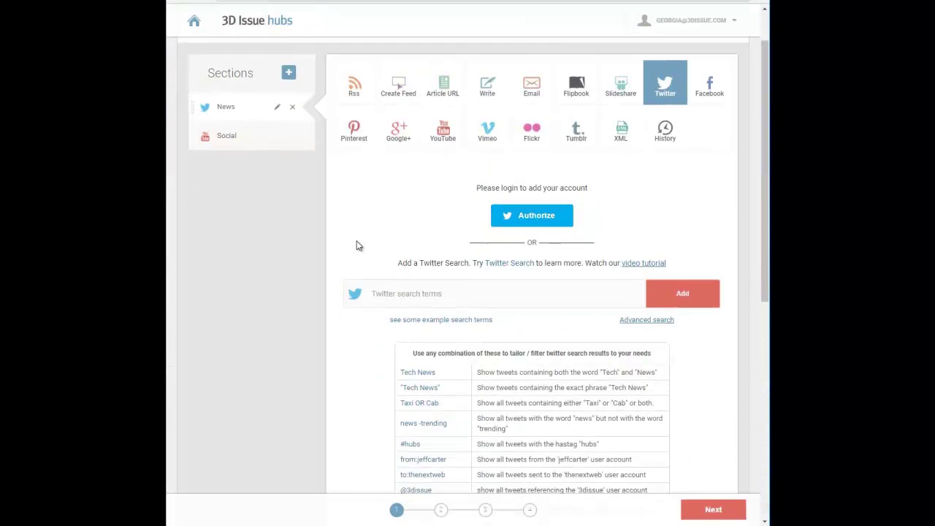
{"action": "scroll", "coordinate": [358, 245], "scroll_direction": "down", "scroll_amount": 1}
{"action": "left_click", "coordinate": [391, 236]}
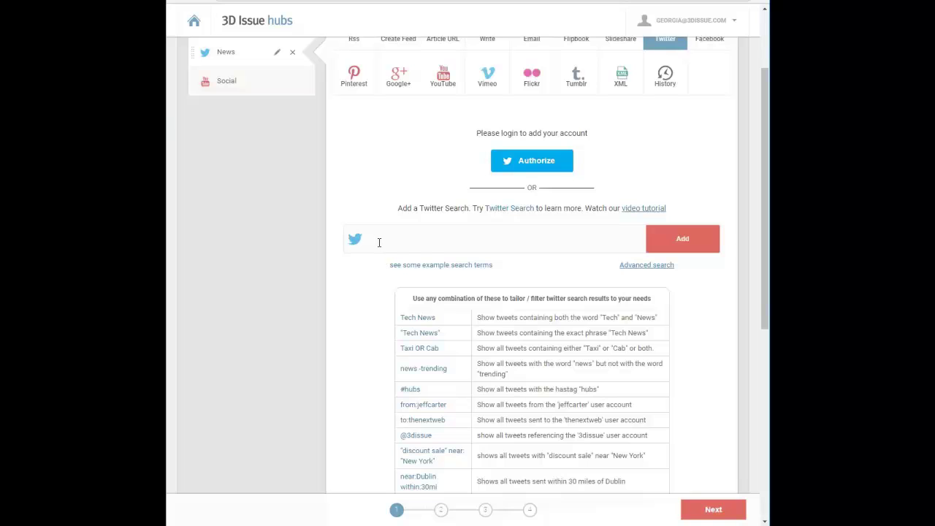
{"action": "type", "text": "#apple-"}
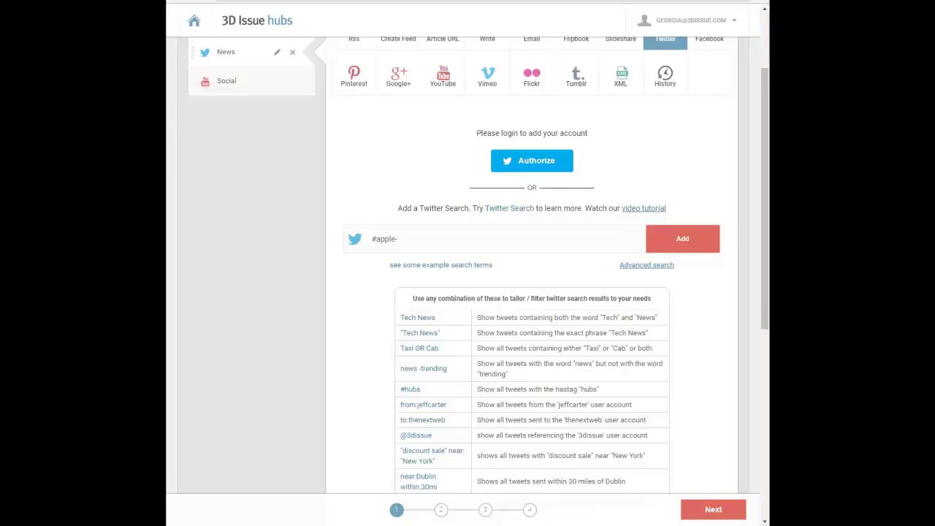
{"action": "type", "text": "get"}
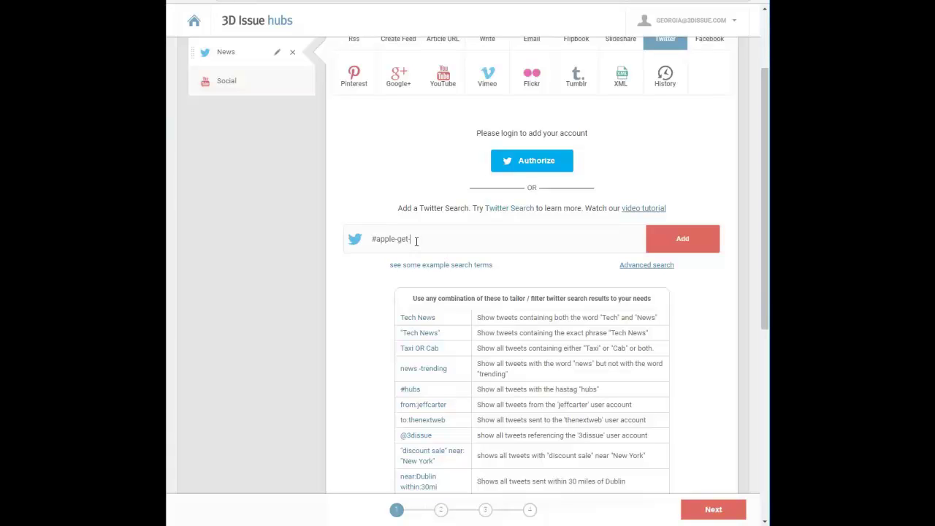
{"action": "type", "text": "-filt"}
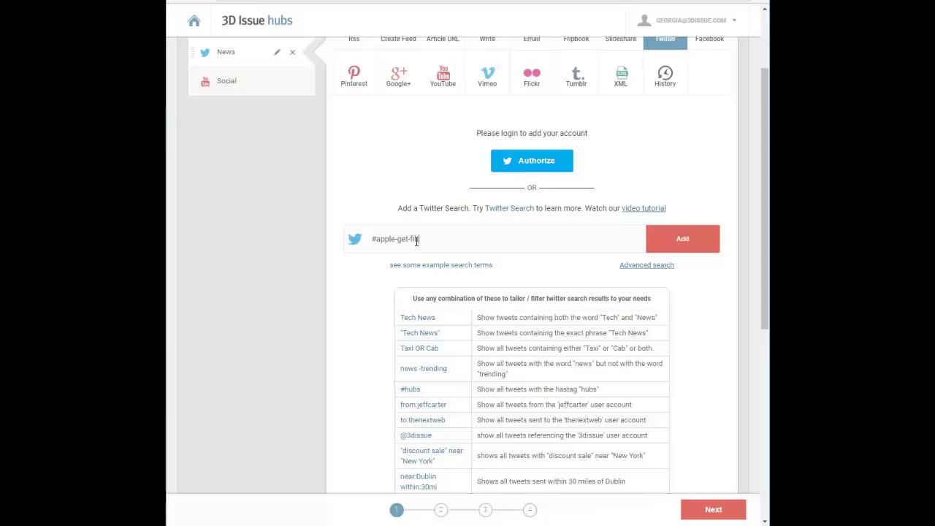
{"action": "type", "text": "er.imag"}
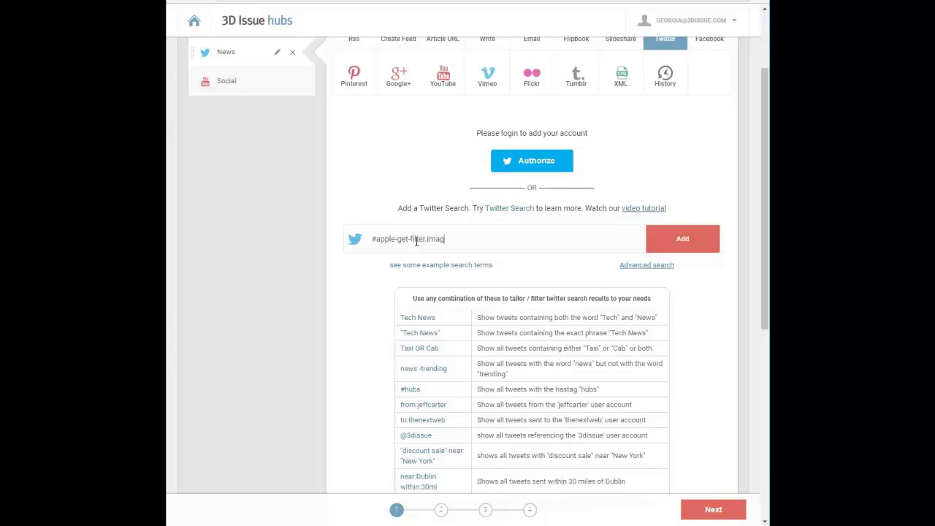
{"action": "type", "text": "es"}
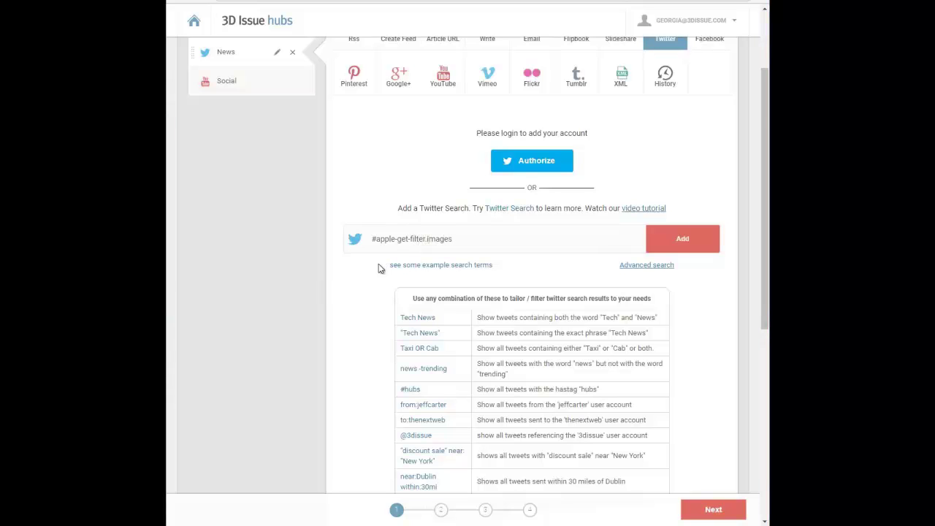
Extend the search terms with .near.37.7780122,-122.4194708 and add the search to the News section.
{"action": "type", "text": ".ne"}
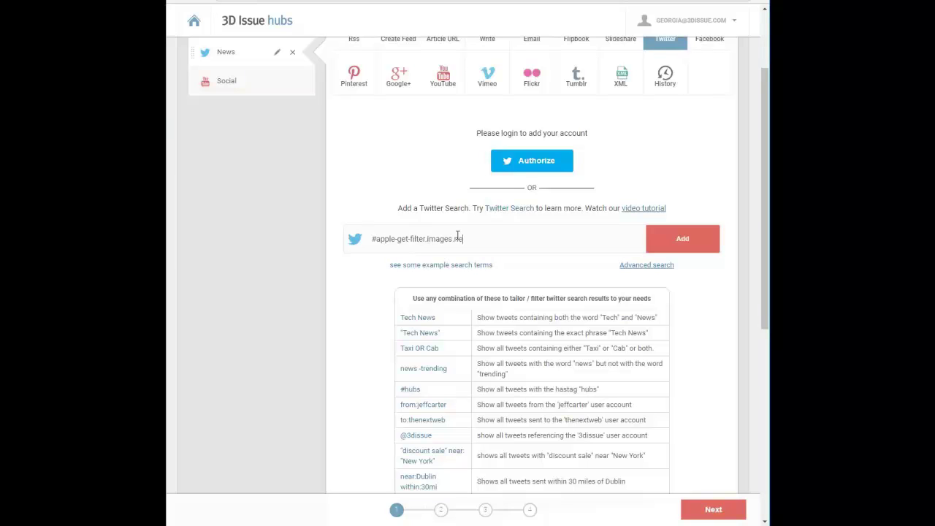
{"action": "type", "text": "ar."}
{"action": "type", "text": "37.7780122,-122.4194708"}
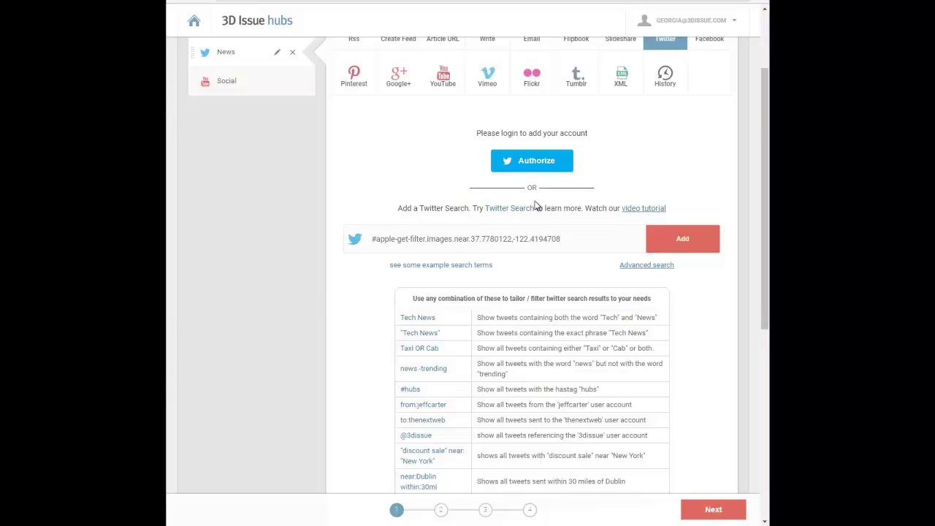
{"action": "left_click", "coordinate": [661, 248]}
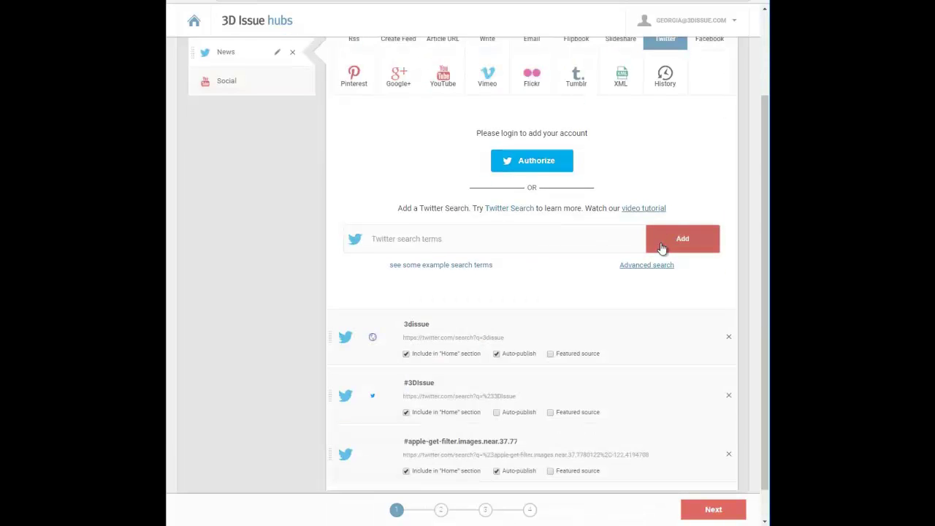
{"action": "scroll", "coordinate": [517, 317], "scroll_direction": "down", "scroll_amount": 1}
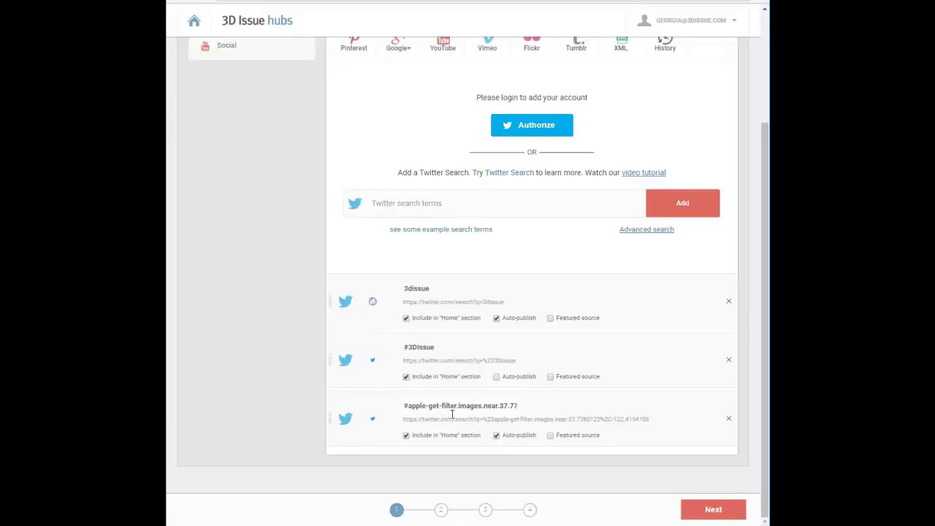
Proceed past the layout customization, look through the News articles and continue to the finished hub's preview.
{"action": "left_click", "coordinate": [699, 514]}
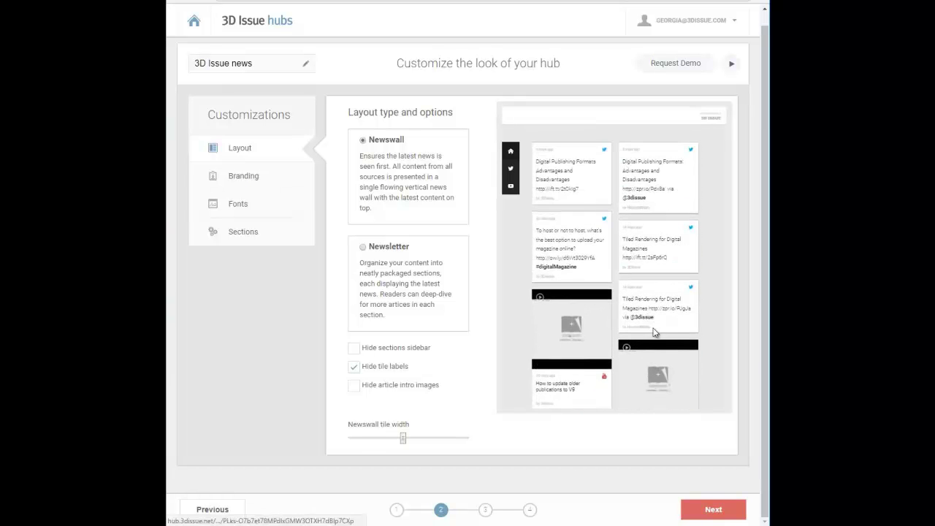
{"action": "left_click", "coordinate": [709, 508]}
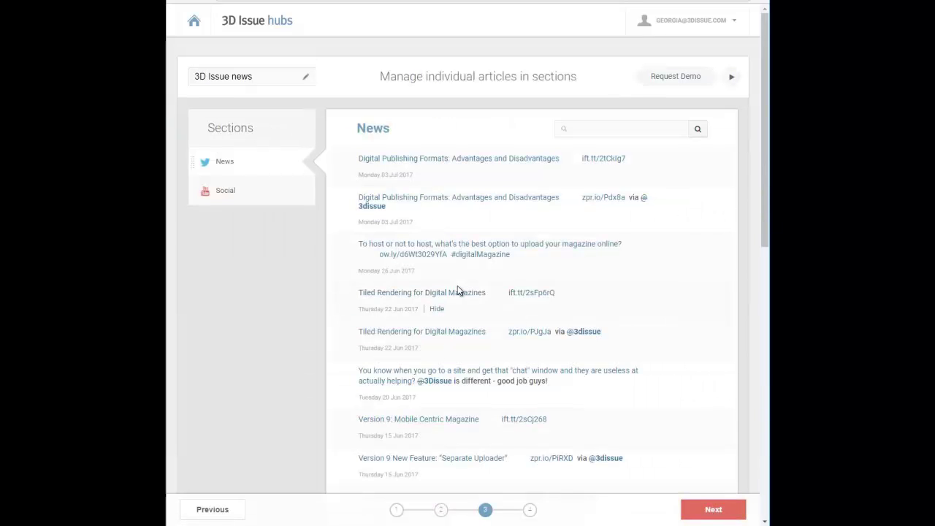
{"action": "scroll", "coordinate": [649, 344], "scroll_direction": "down", "scroll_amount": 6}
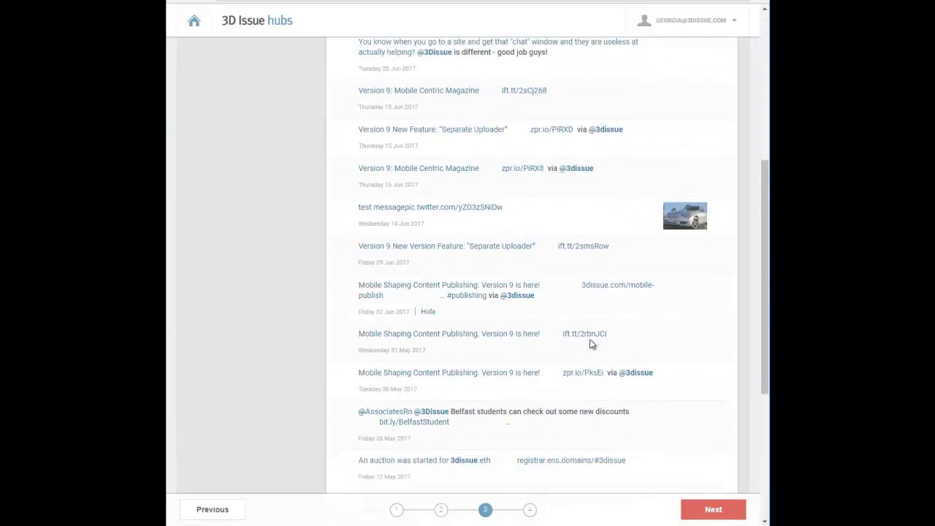
{"action": "left_click", "coordinate": [705, 514]}
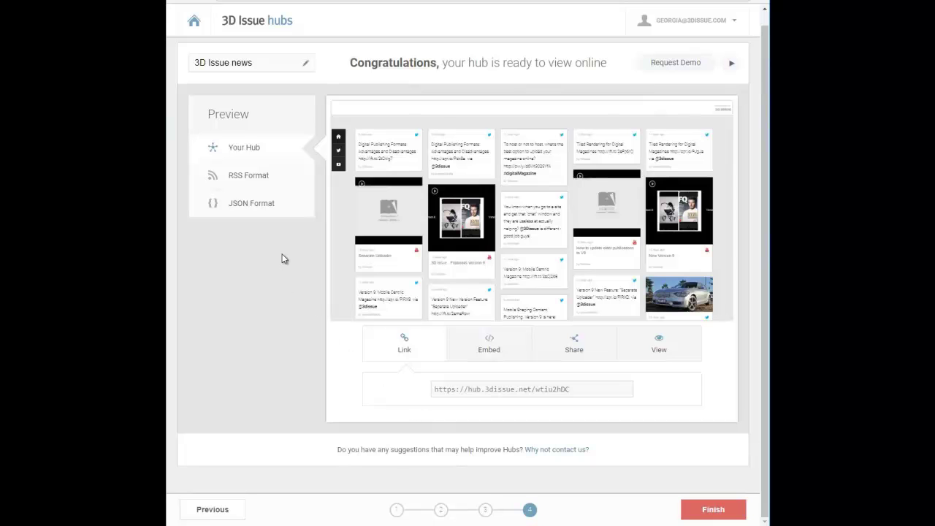
Open the hub at full size, look over its Twitter and YouTube tiles and return to the preview page.
{"action": "left_click", "coordinate": [340, 151]}
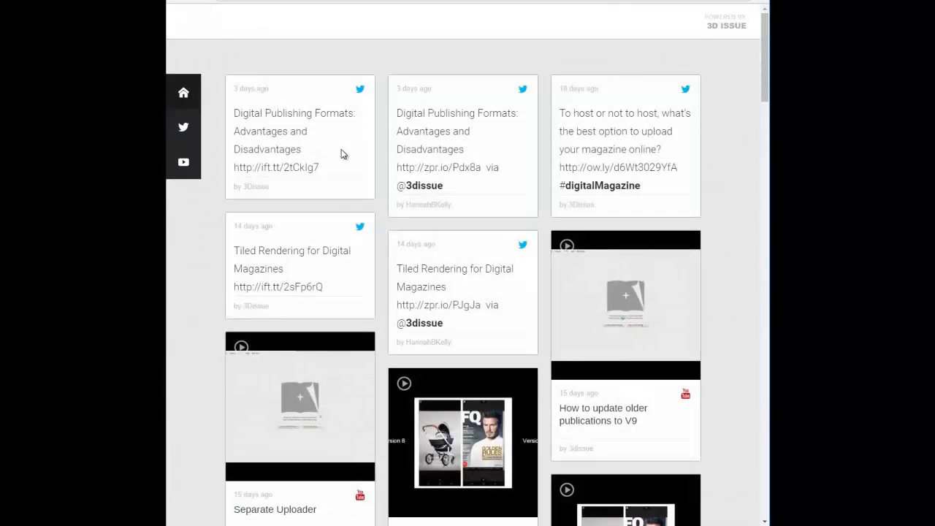
{"action": "scroll", "coordinate": [332, 196], "scroll_direction": "down", "scroll_amount": 5}
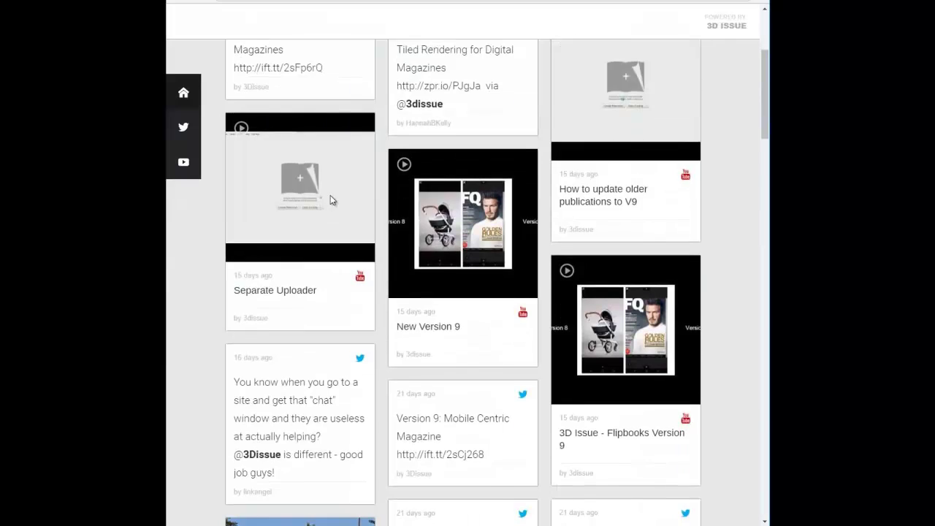
{"action": "scroll", "coordinate": [332, 199], "scroll_direction": "up", "scroll_amount": 5}
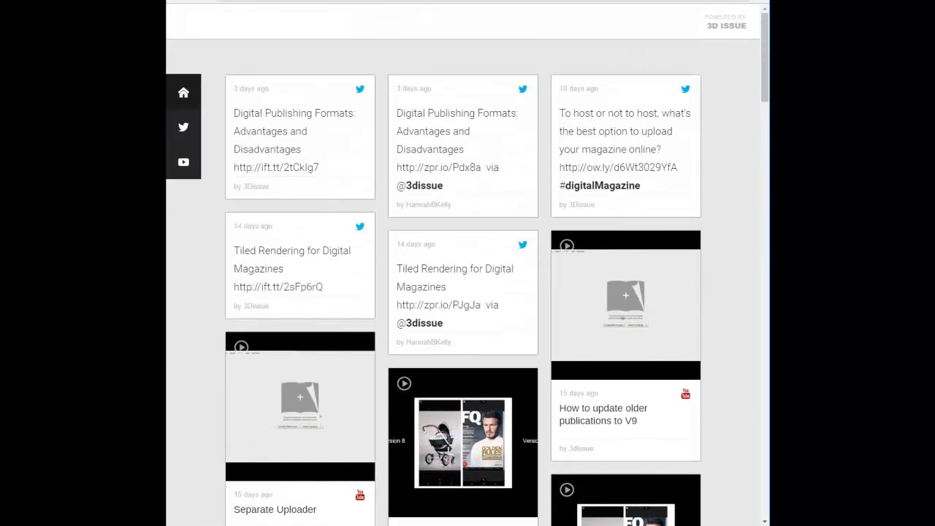
{"action": "key", "text": "Escape"}
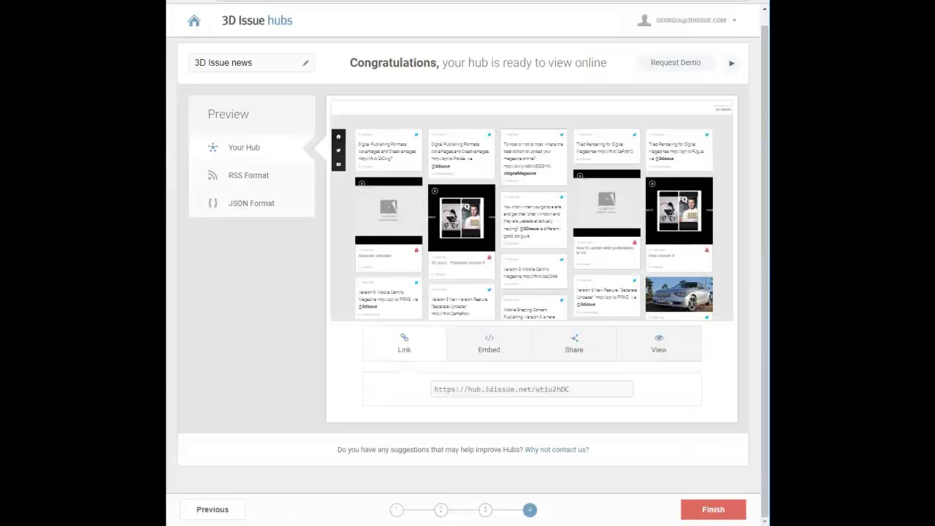
View the published hub online and browse through its article tiles.
{"action": "left_click", "coordinate": [669, 344]}
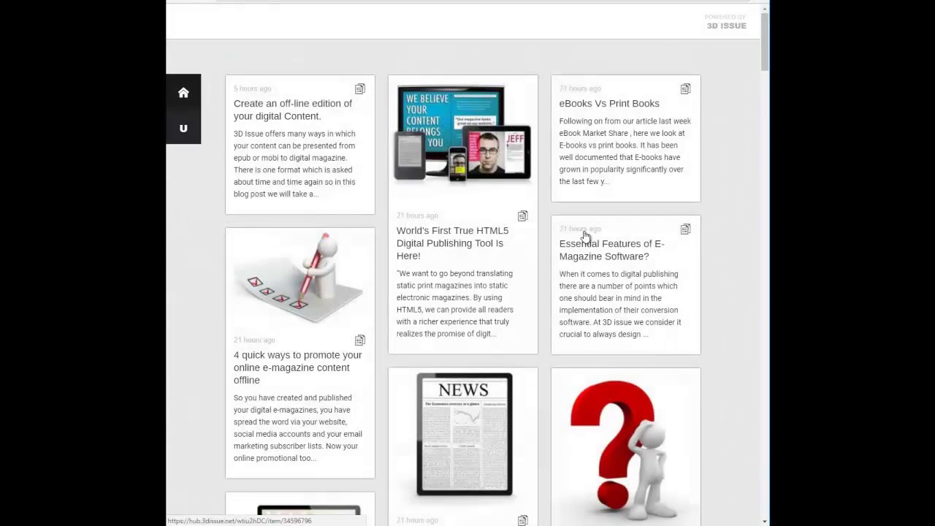
{"action": "scroll", "coordinate": [488, 229], "scroll_direction": "down", "scroll_amount": 2}
{"action": "scroll", "coordinate": [488, 229], "scroll_direction": "down", "scroll_amount": 16}
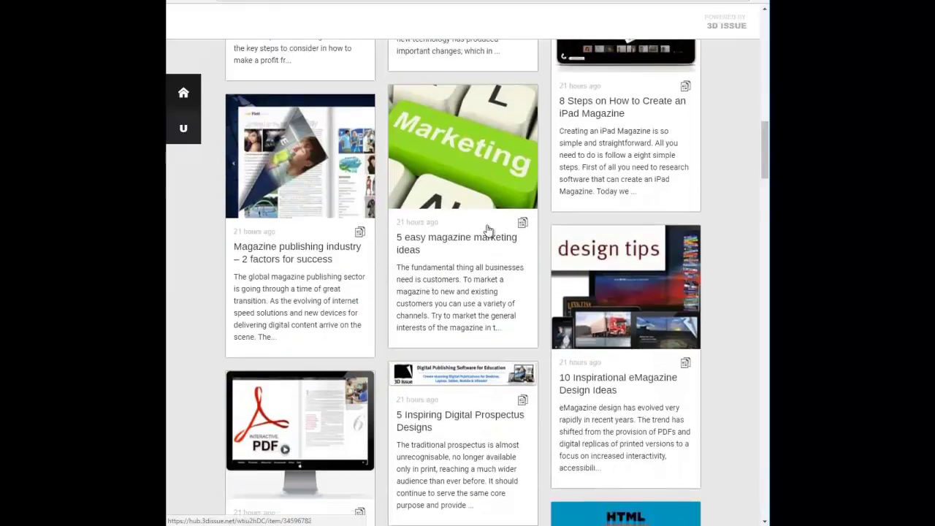
{"action": "scroll", "coordinate": [488, 229], "scroll_direction": "down", "scroll_amount": 5}
{"action": "scroll", "coordinate": [488, 230], "scroll_direction": "up", "scroll_amount": 14}
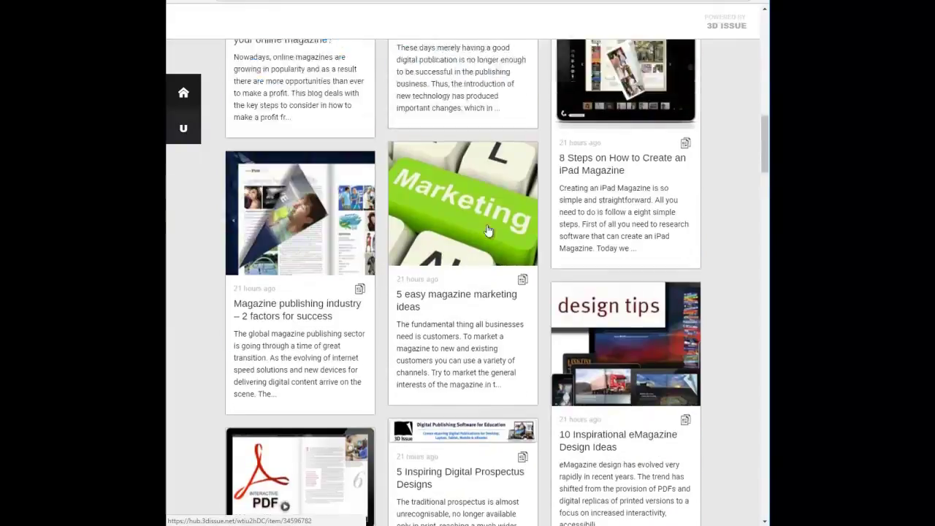
{"action": "scroll", "coordinate": [488, 230], "scroll_direction": "up", "scroll_amount": 5}
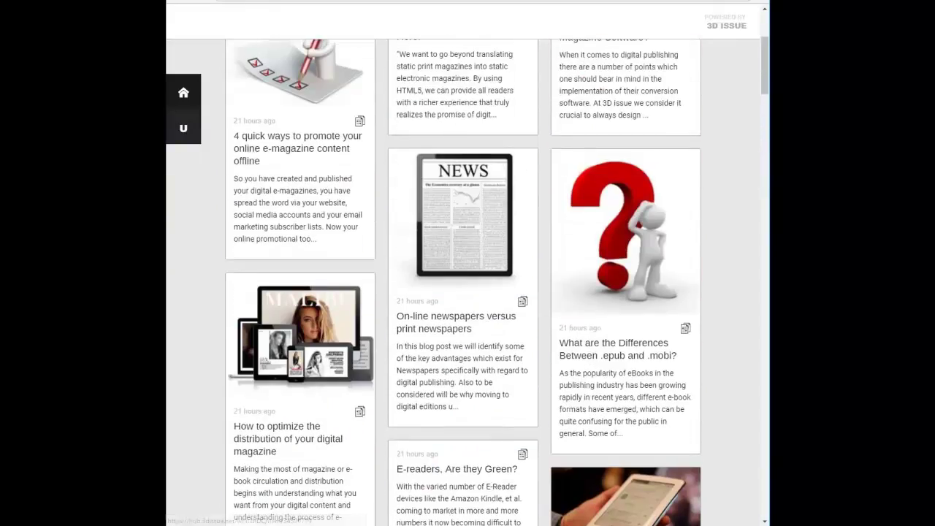